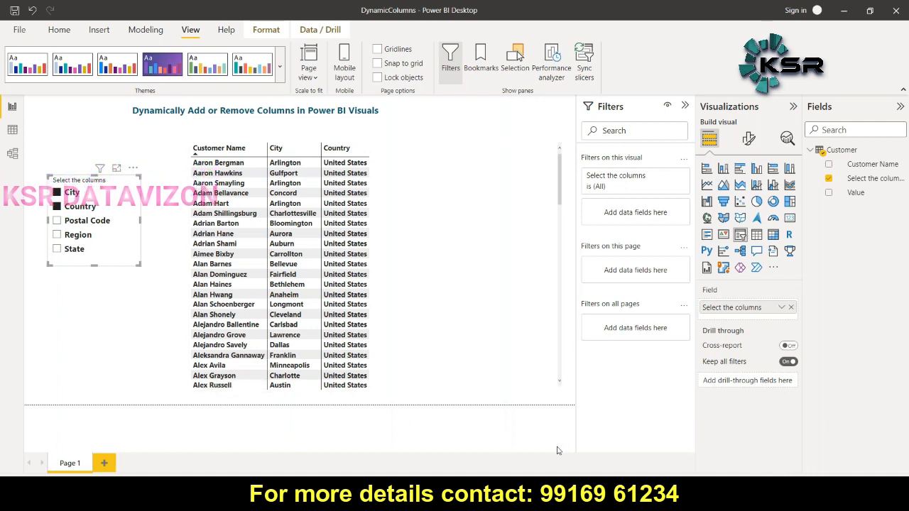
Switch to the Dynamic_Columns report, examine the Customer table's columns in the data view, and return to the report page
mouse_move(614, 498)
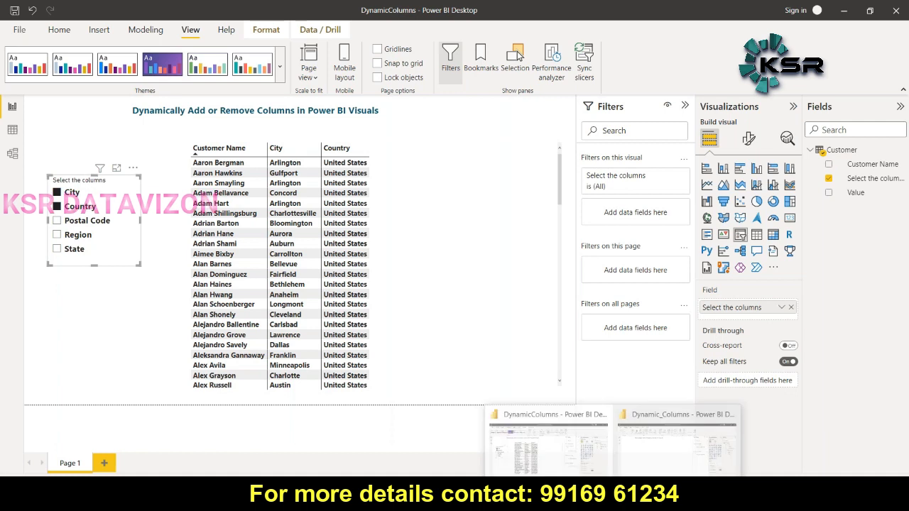
left_click(650, 447)
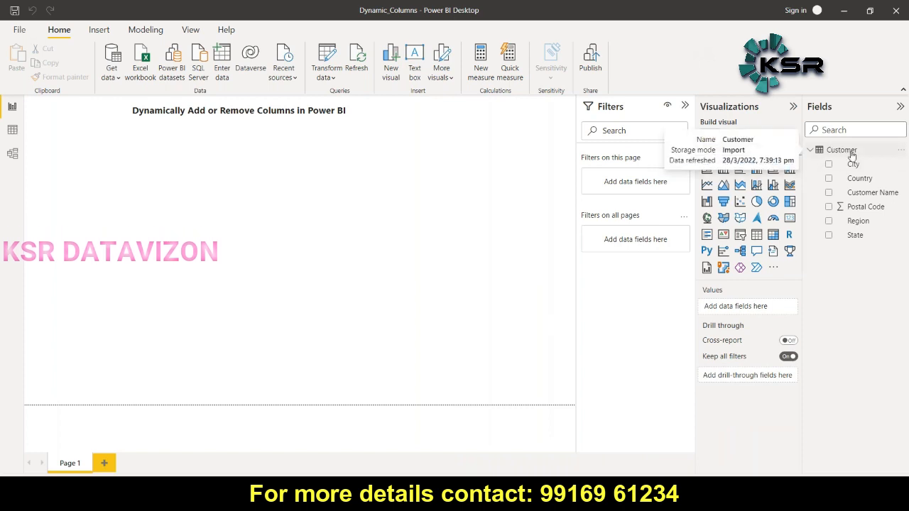
left_click(13, 130)
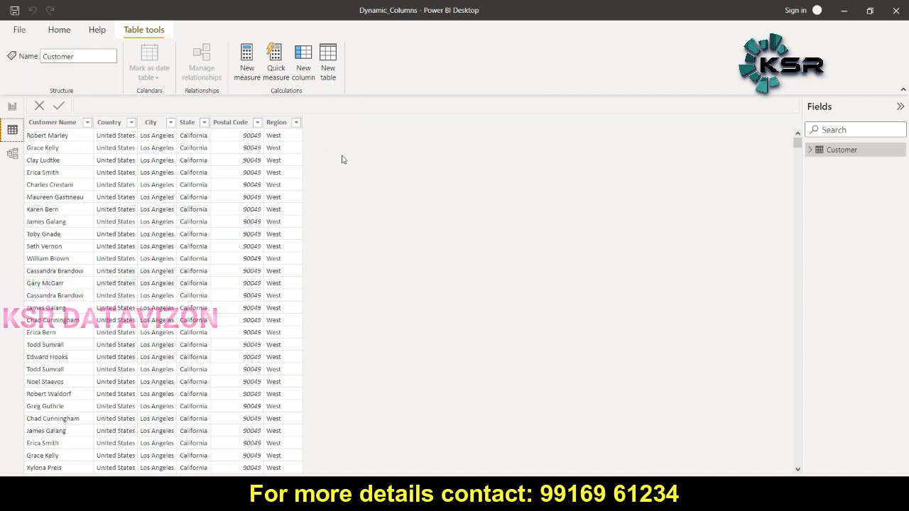
left_click(12, 107)
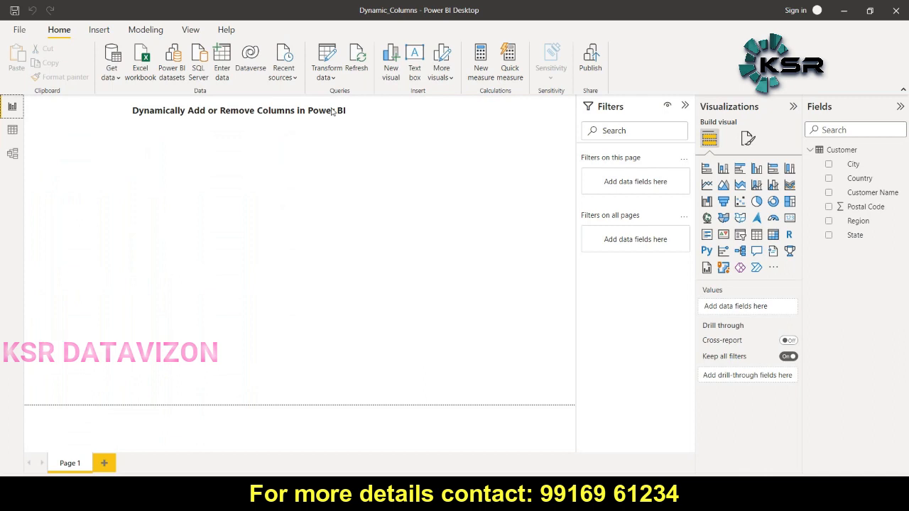
Open the Customer query in Power Query Editor and unpivot all columns other than Customer Name
left_click(327, 78)
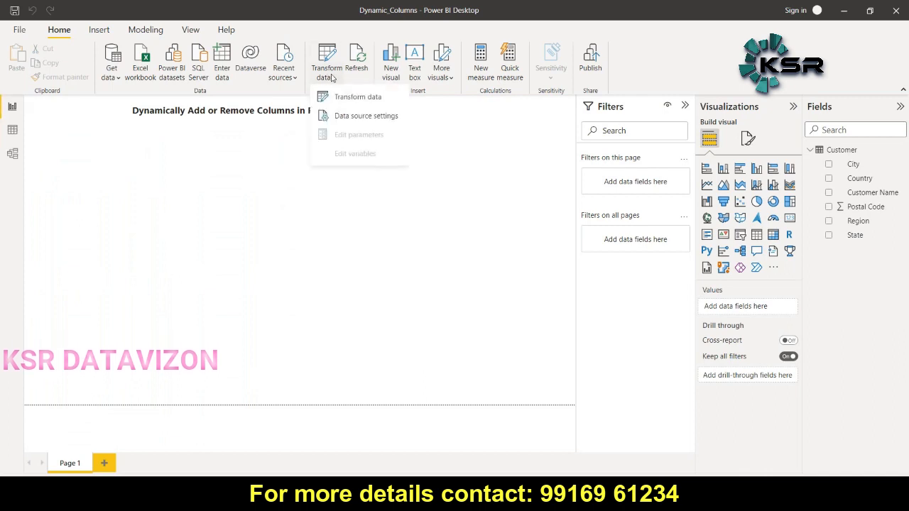
left_click(364, 100)
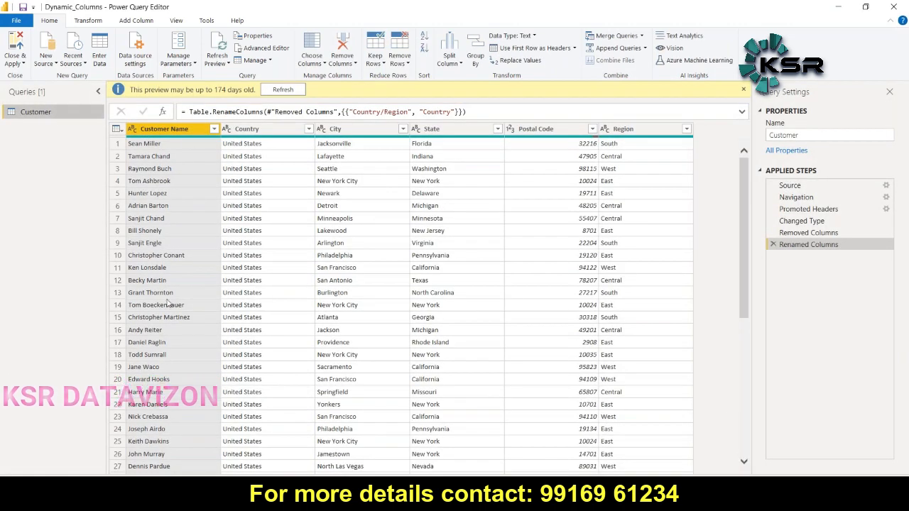
right_click(195, 130)
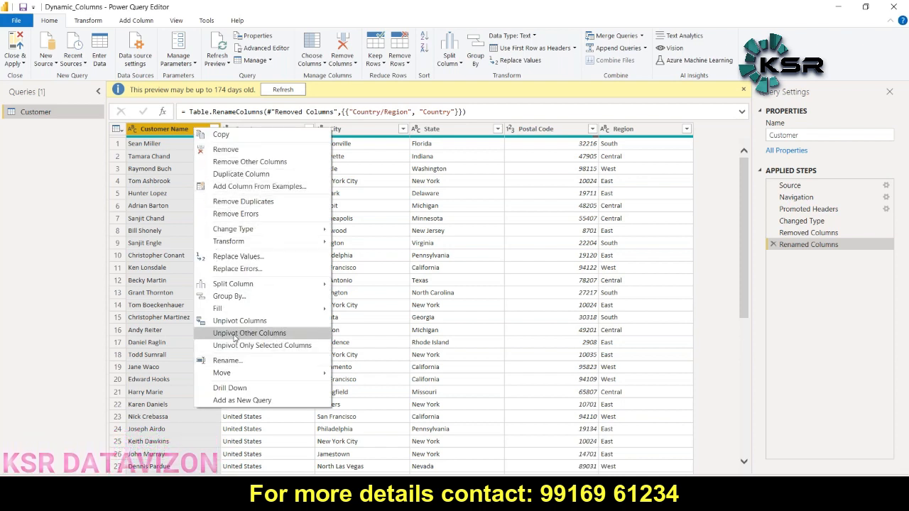
left_click(260, 336)
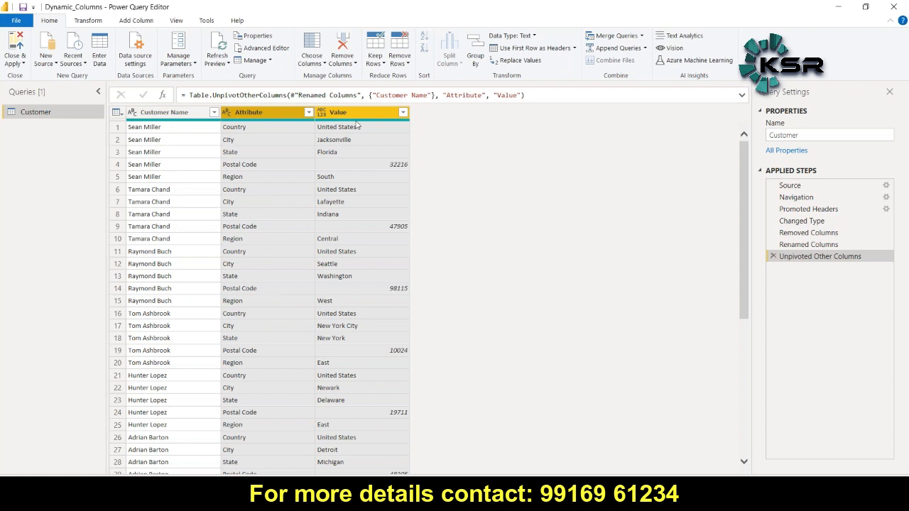
Rename the Attribute column as Select Columns and apply the query changes to the report
double_click(276, 115)
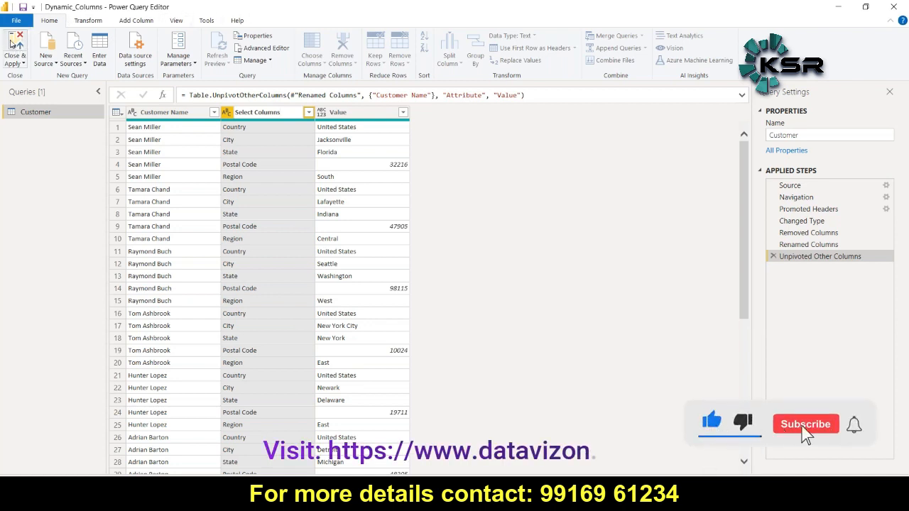
left_click(11, 42)
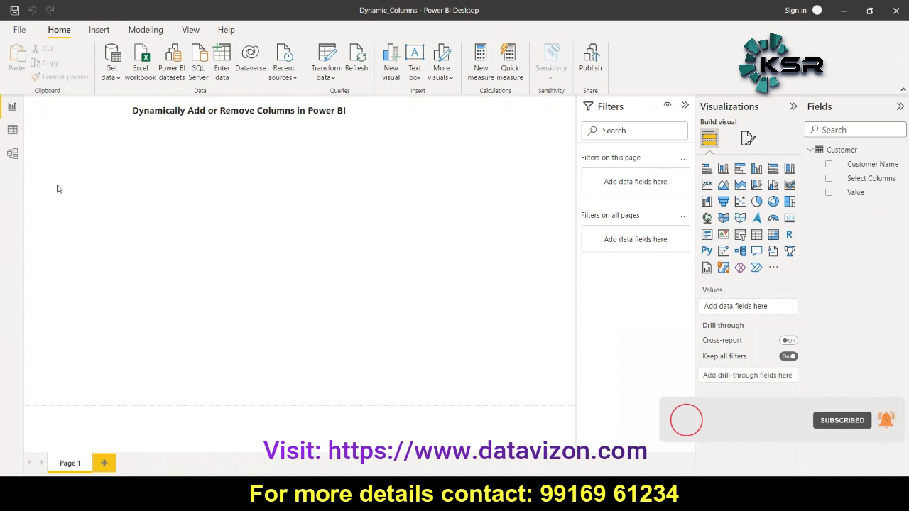
Add a slicer near the left edge of the page and fill it with the Select Columns field
left_click(77, 176)
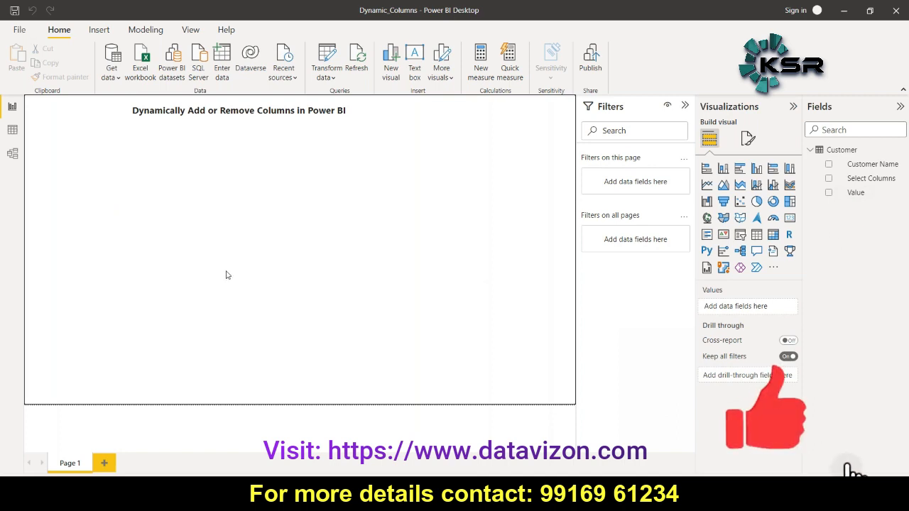
left_click(740, 234)
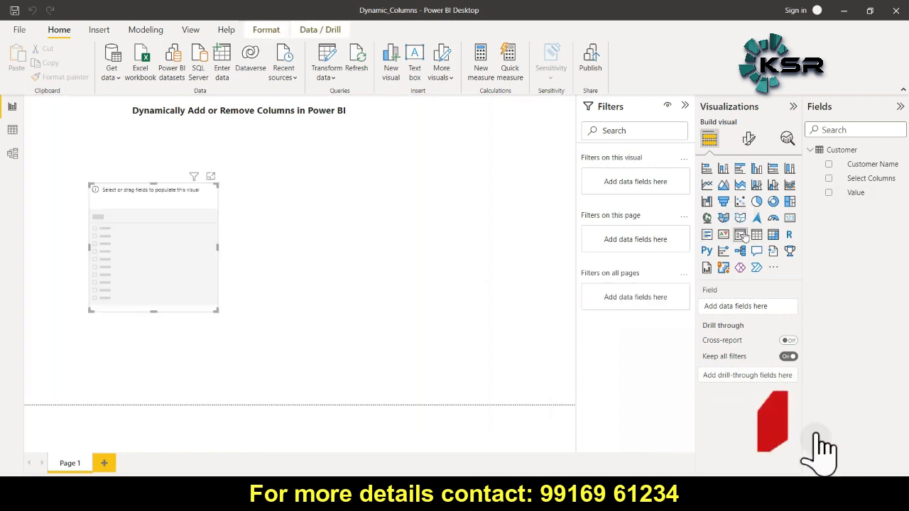
left_click_drag(124, 204, 76, 190)
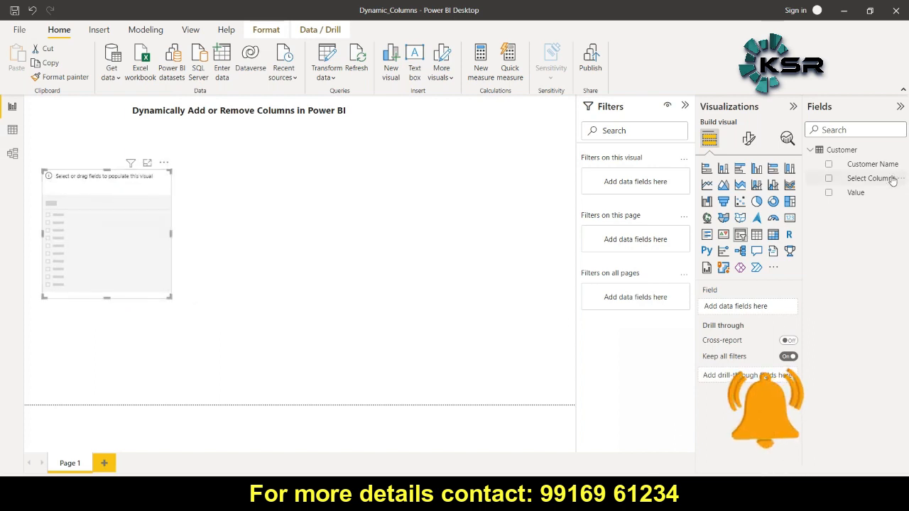
left_click_drag(890, 182, 759, 312)
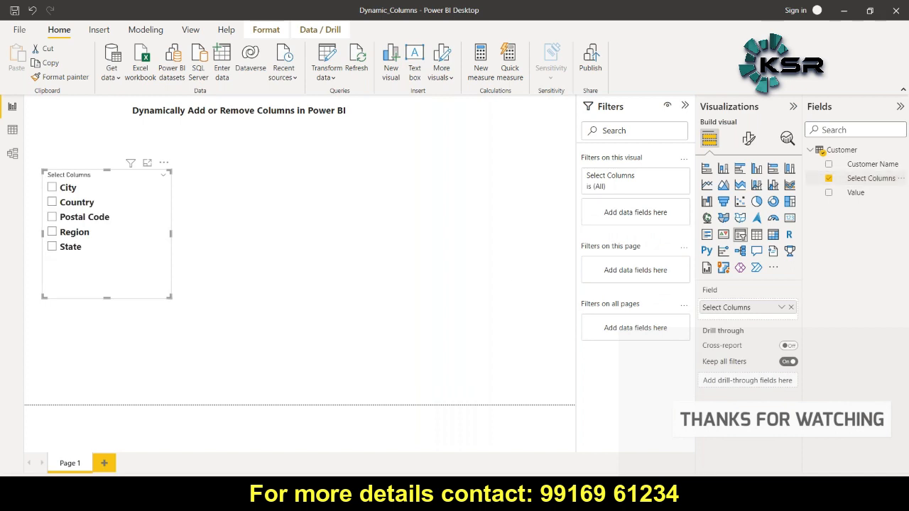
Insert a matrix visual, enlarge it and place it beside the slicer, below the report title
left_click(308, 211)
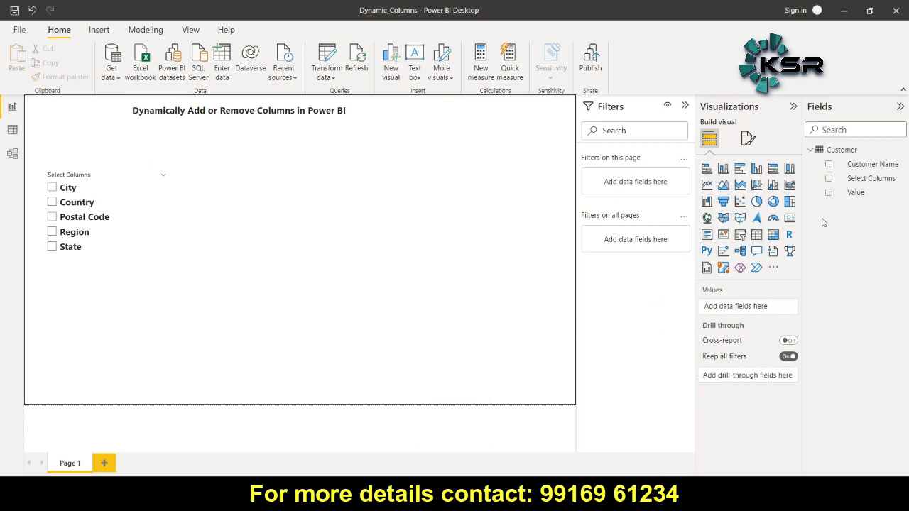
left_click(773, 235)
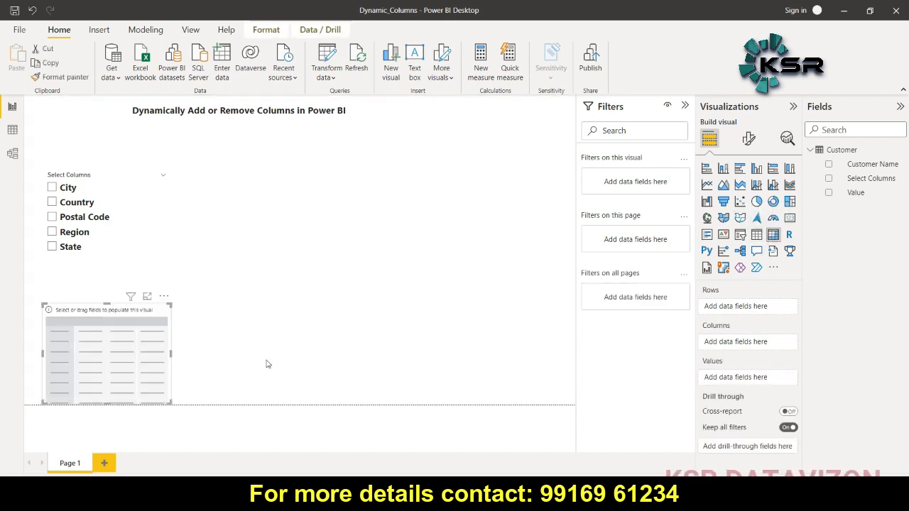
left_click_drag(120, 324, 523, 412)
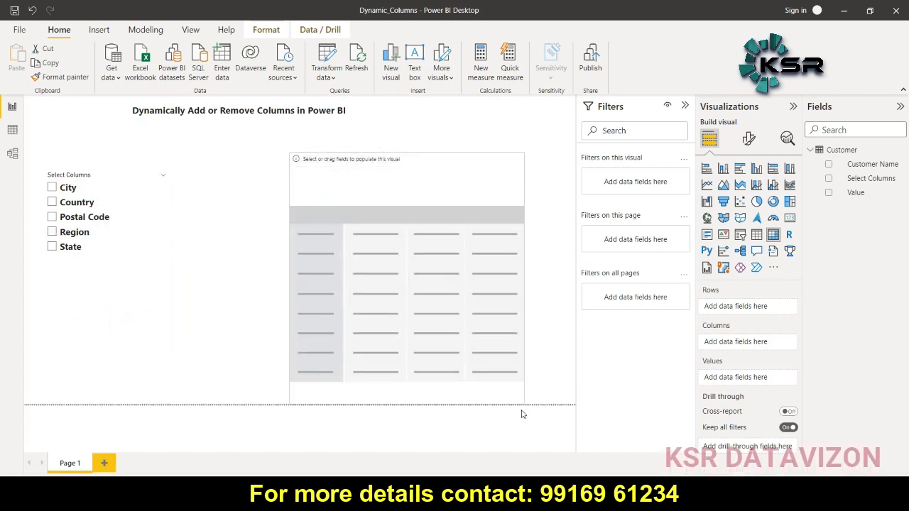
left_click_drag(379, 195, 285, 181)
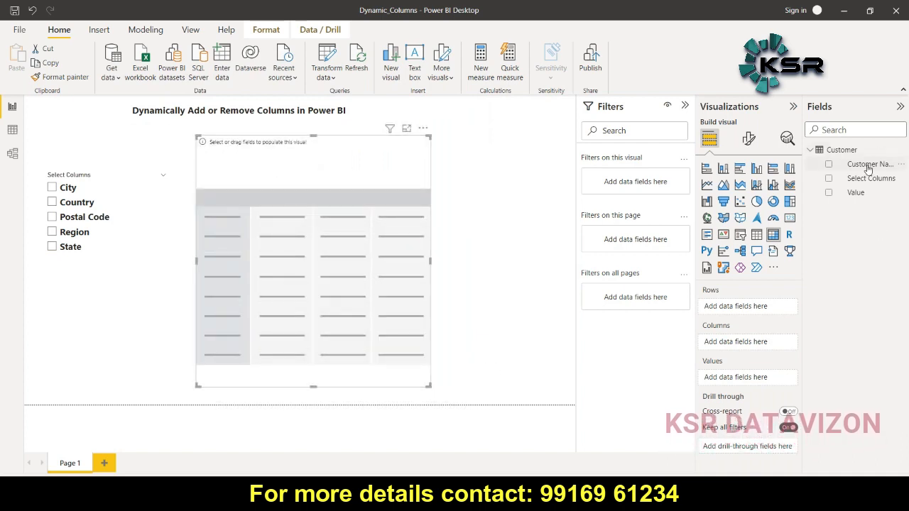
Assign Customer Name to the matrix rows, Select Columns to its columns and Value to its values, and widen the matrix on both sides
left_click_drag(857, 168, 731, 307)
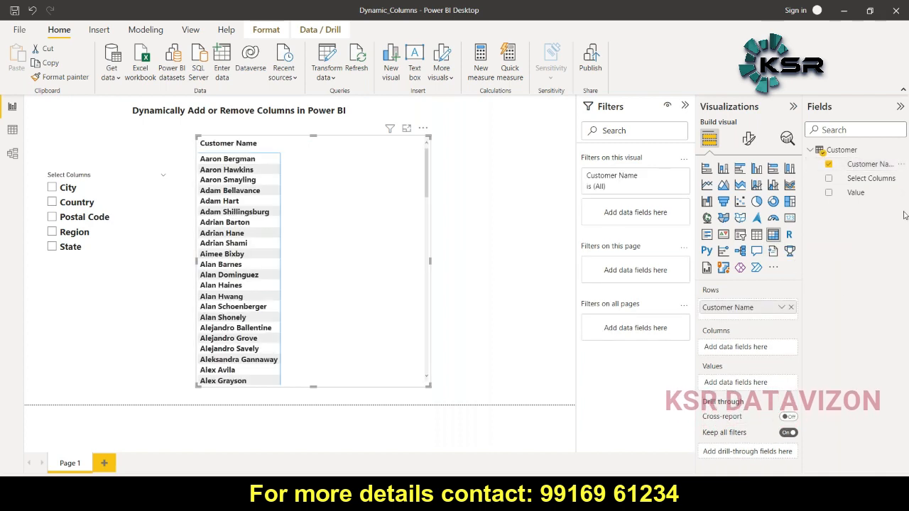
left_click_drag(885, 180, 738, 347)
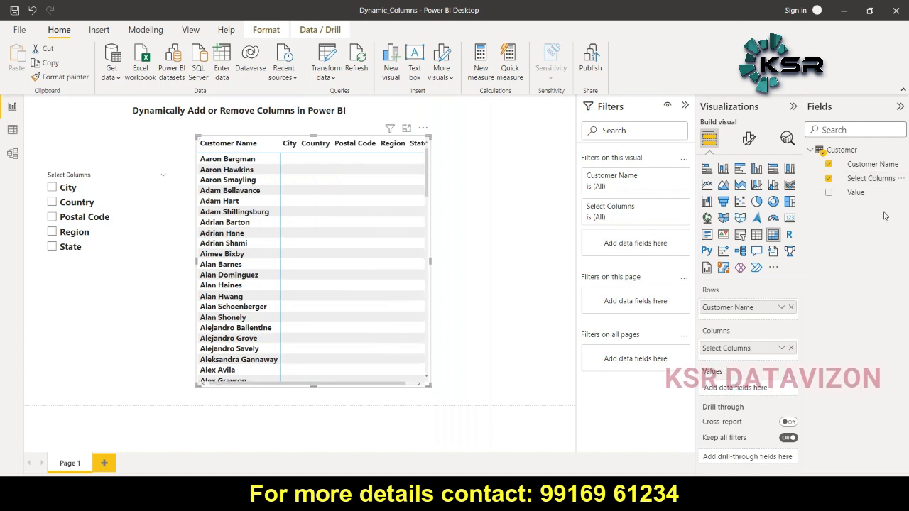
left_click_drag(857, 200, 742, 388)
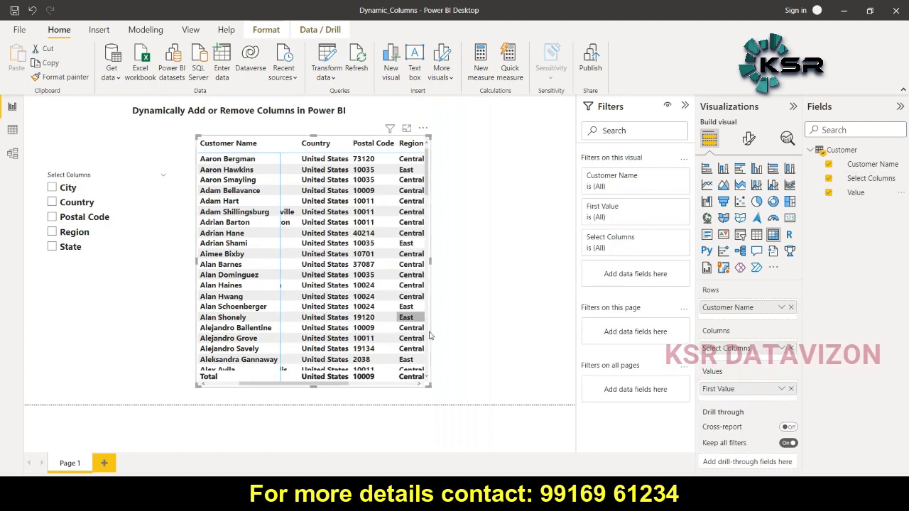
left_click_drag(428, 384, 554, 389)
left_click_drag(197, 384, 161, 387)
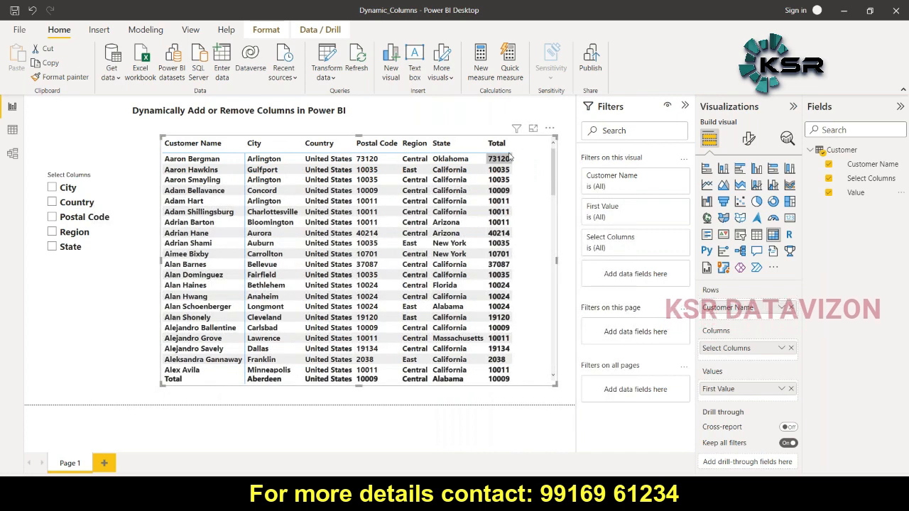
Turn off the column subtotals and row subtotals of the matrix
left_click(749, 142)
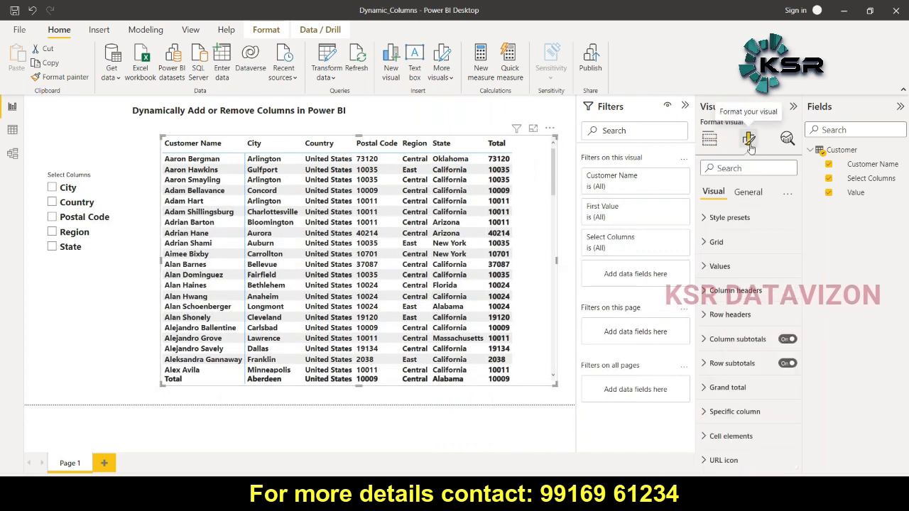
left_click(786, 339)
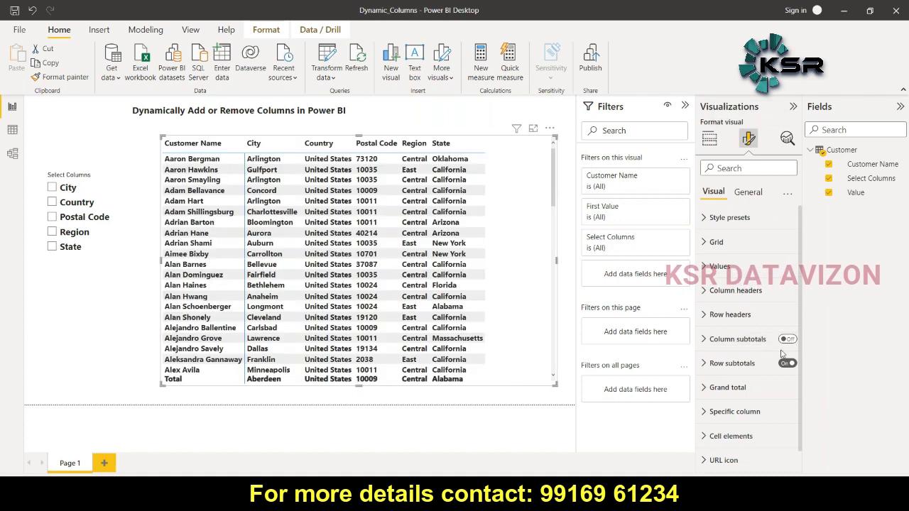
left_click(786, 364)
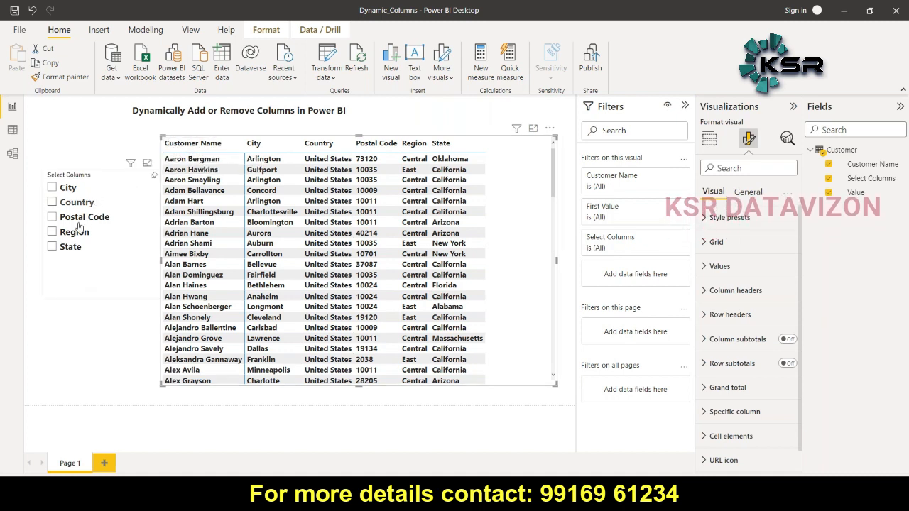
Test the slicer by showing City and Region in the matrix, clearing both, and selecting State and Postal Code instead
left_click(52, 187)
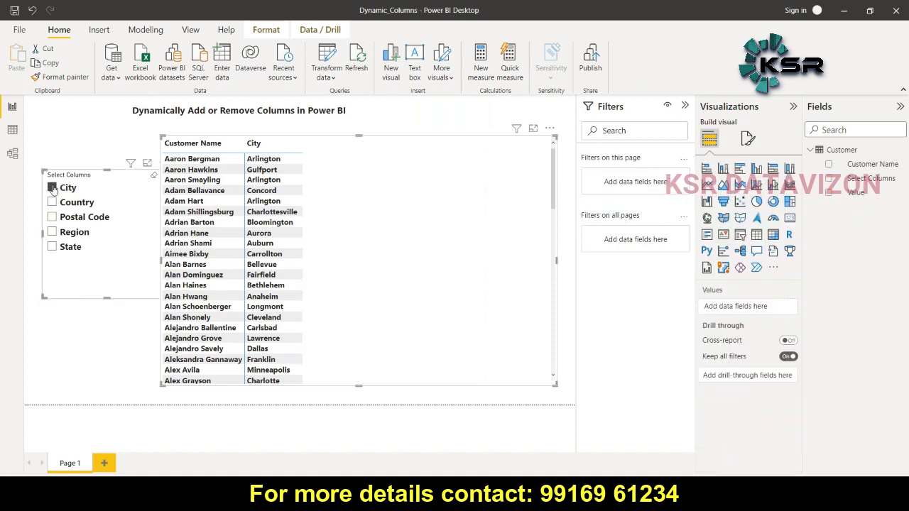
left_click(51, 231)
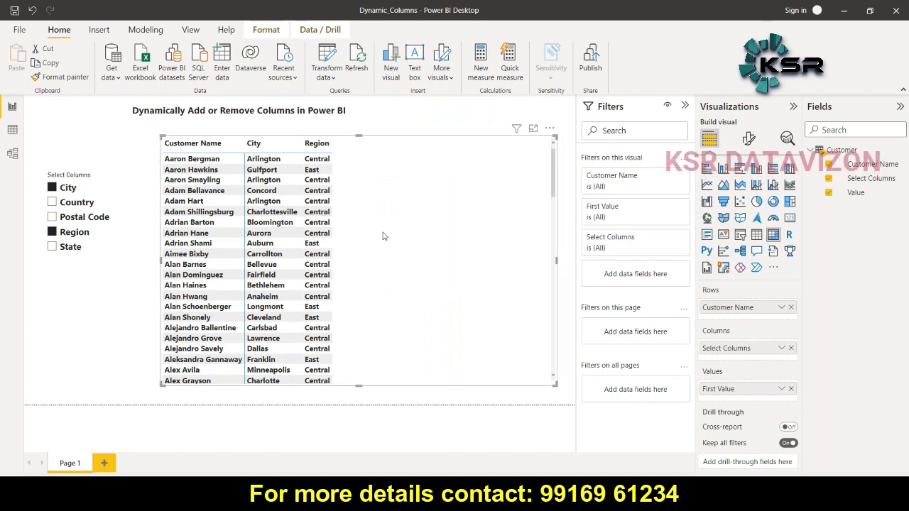
left_click(51, 232)
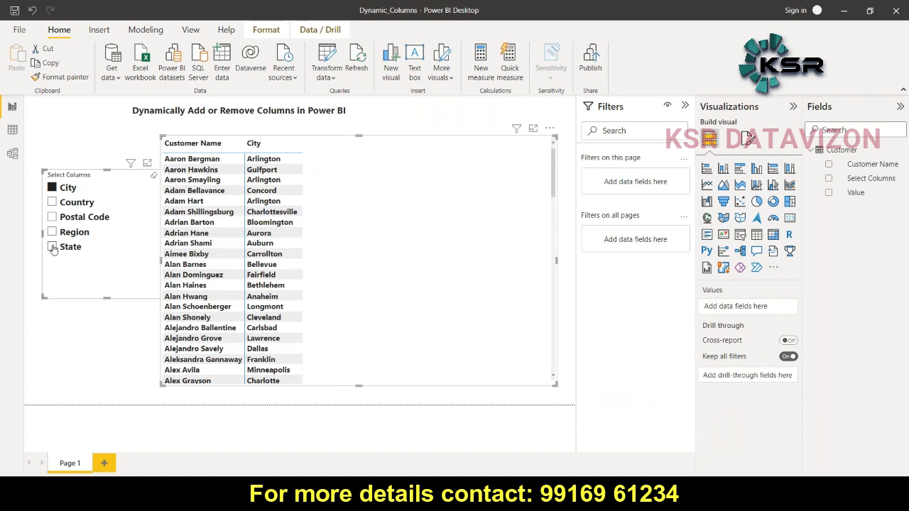
left_click(51, 187)
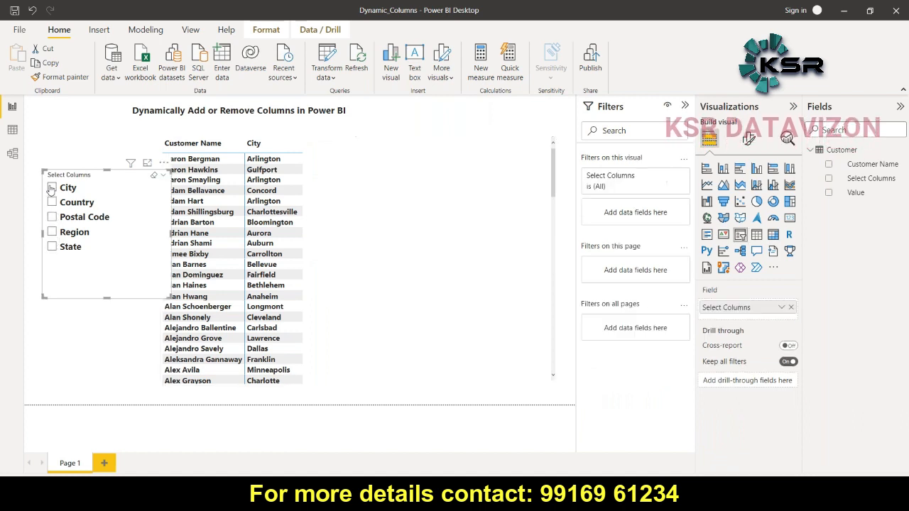
left_click(53, 247)
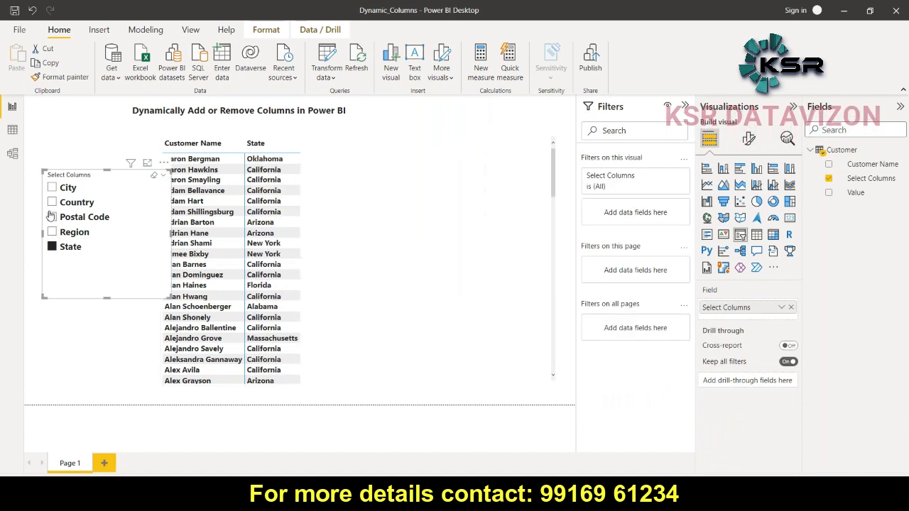
left_click(52, 218)
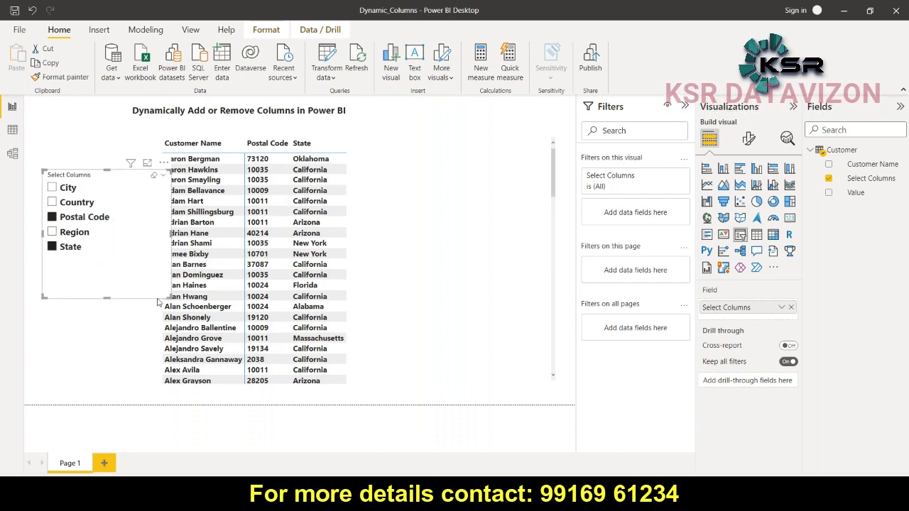
Narrow the Select Columns slicer so it no longer overlaps the matrix
left_click_drag(170, 297, 135, 299)
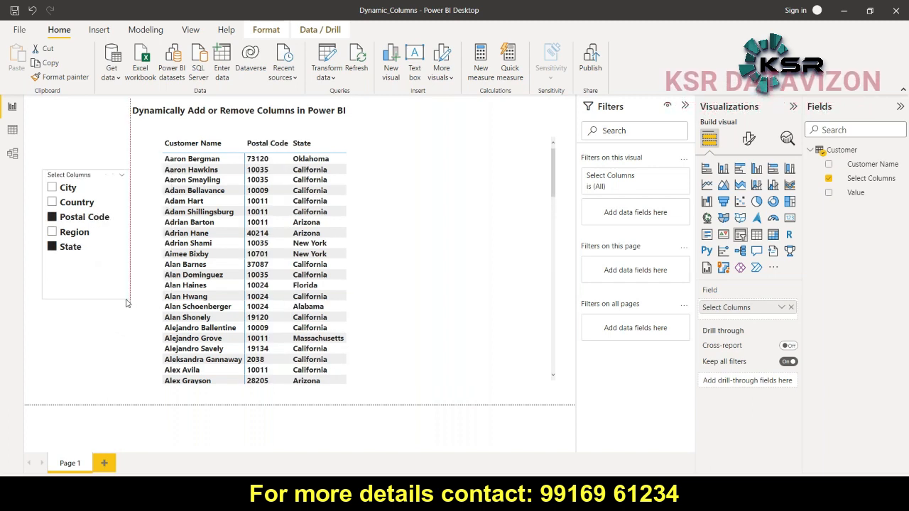